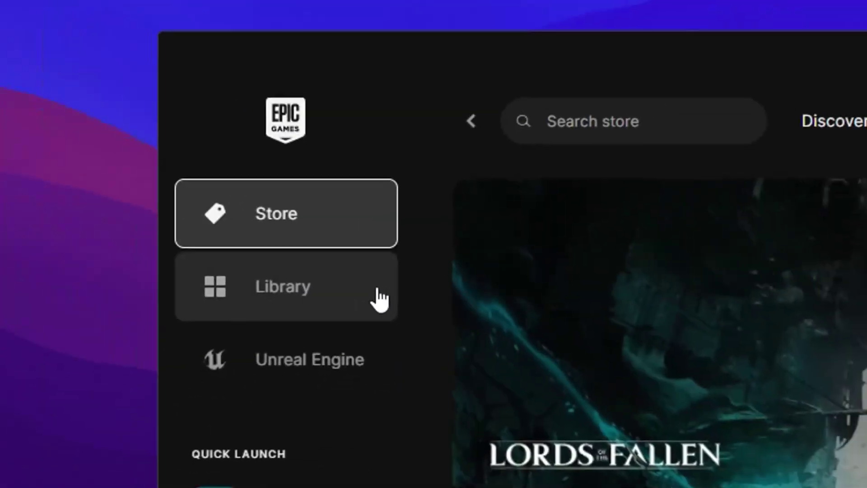
# Step: Open Fortnite's management settings from the Epic Games library and verify its files
pyautogui.click(368, 298)
pyautogui.click(438, 312)
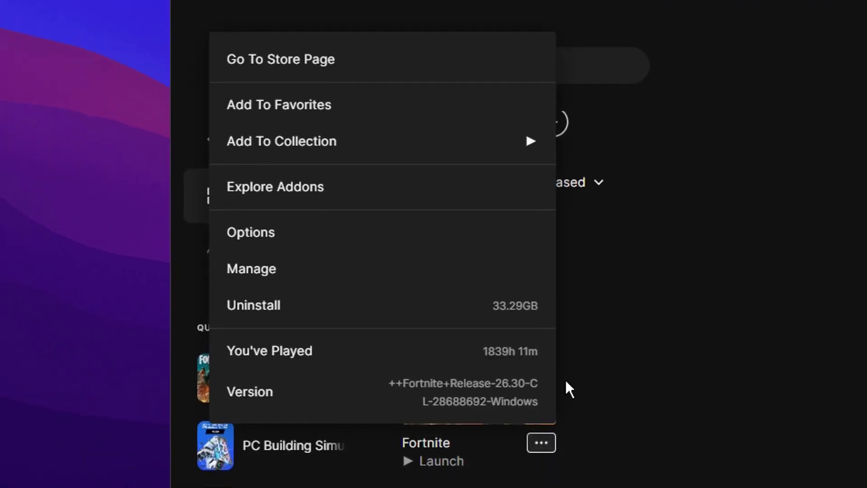
pyautogui.click(253, 140)
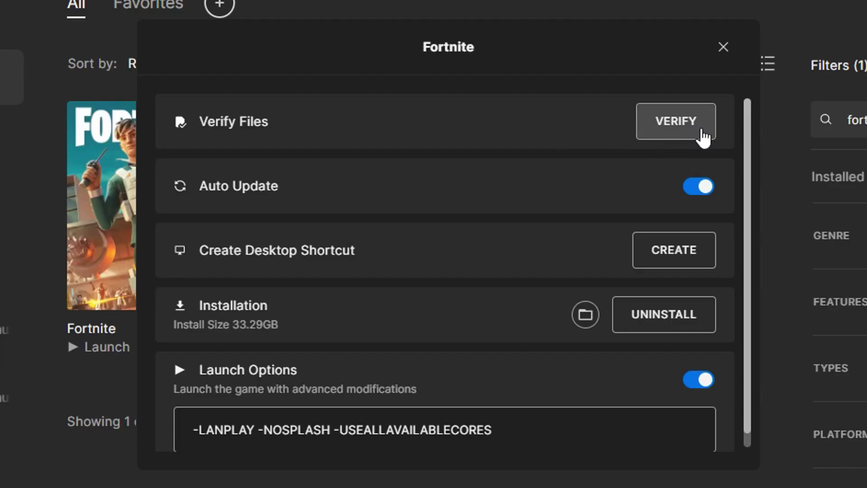
pyautogui.click(699, 126)
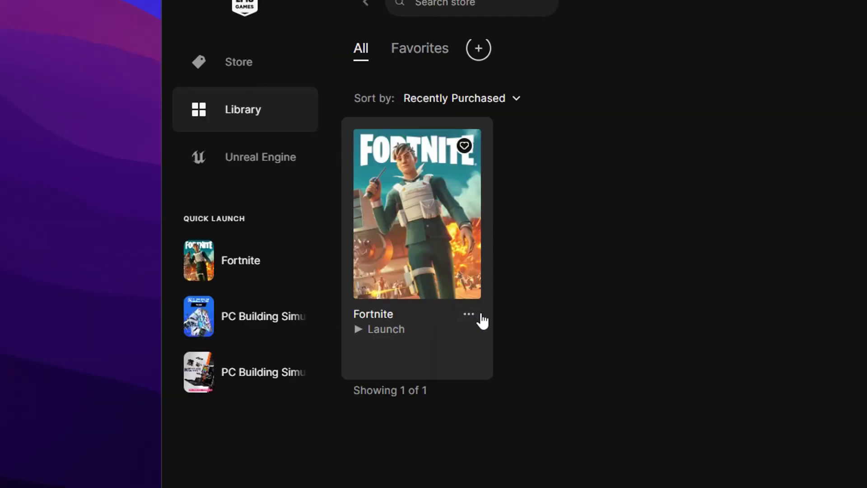
# Step: Reopen Fortnite's management settings and append -d3d11 to the existing launch options
pyautogui.click(469, 315)
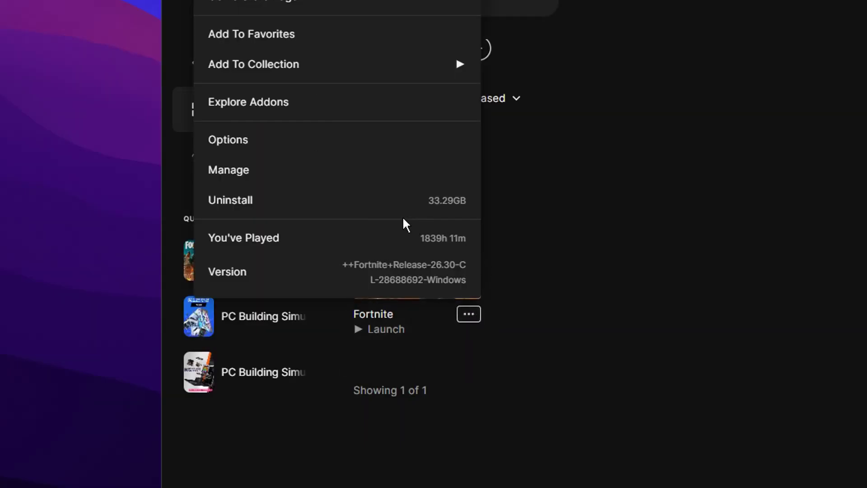
pyautogui.click(340, 177)
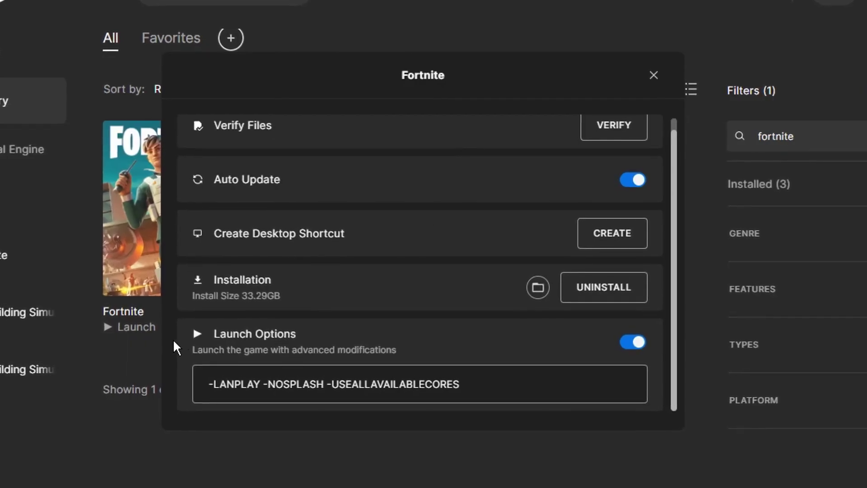
pyautogui.click(469, 377)
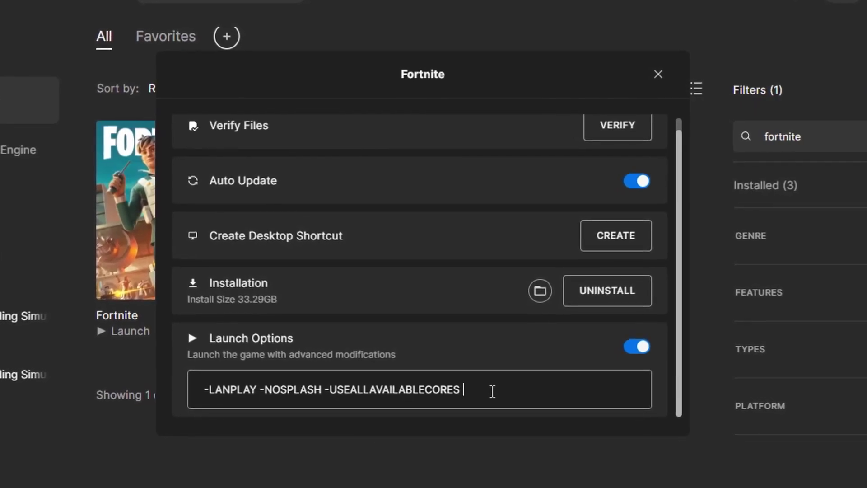
pyautogui.write('-')
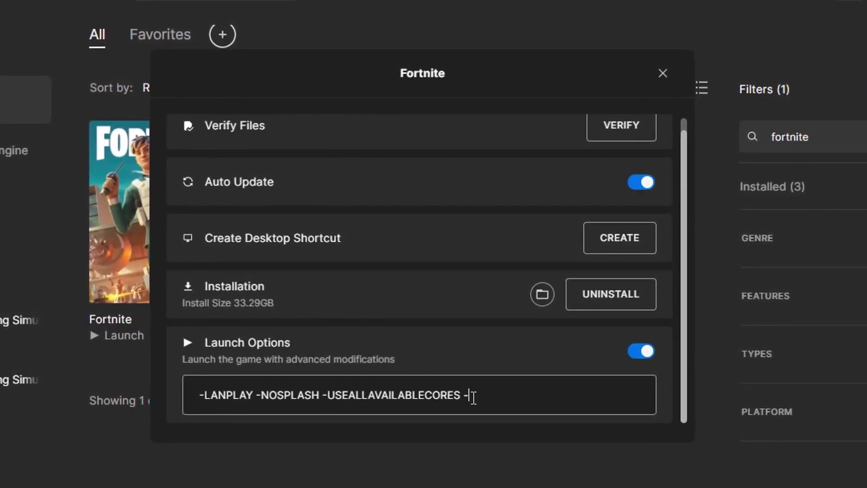
pyautogui.write('d3d11')
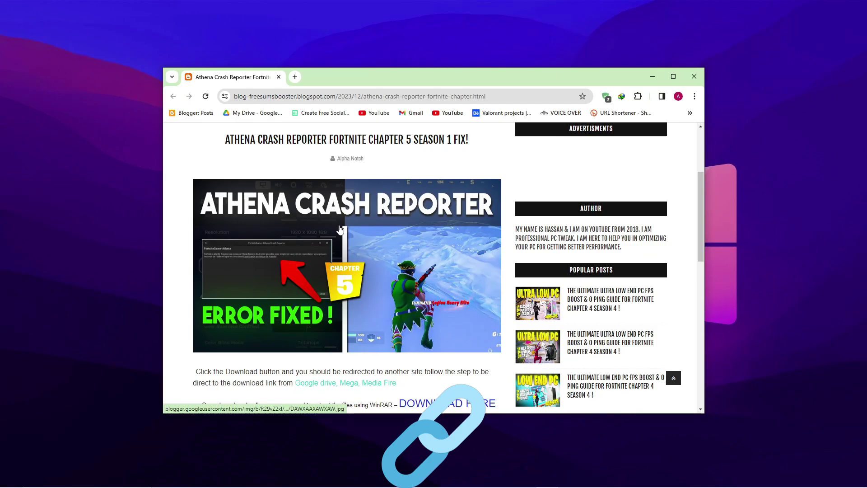
# Step: Switch to the browser and examine the Athena Crash Reporter Fortnite fix page down to its download instructions
pyautogui.scroll(3, 356, 224)
pyautogui.scroll(-8, 357, 234)
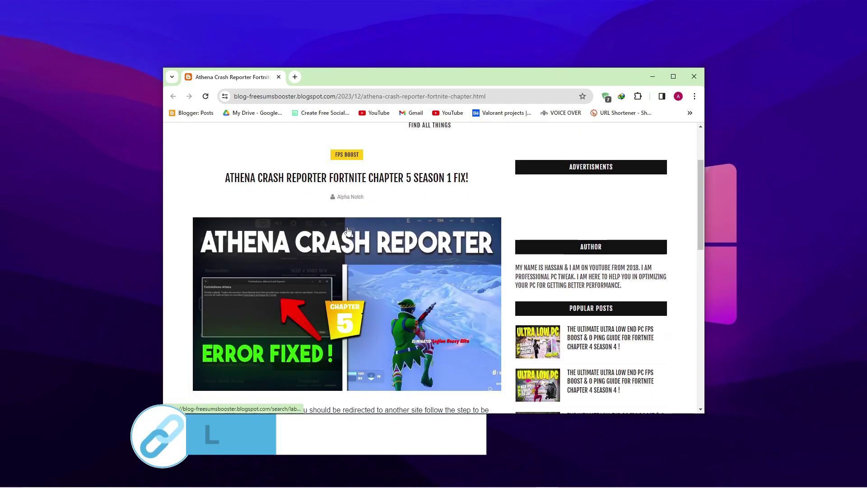
pyautogui.scroll(-1, 338, 249)
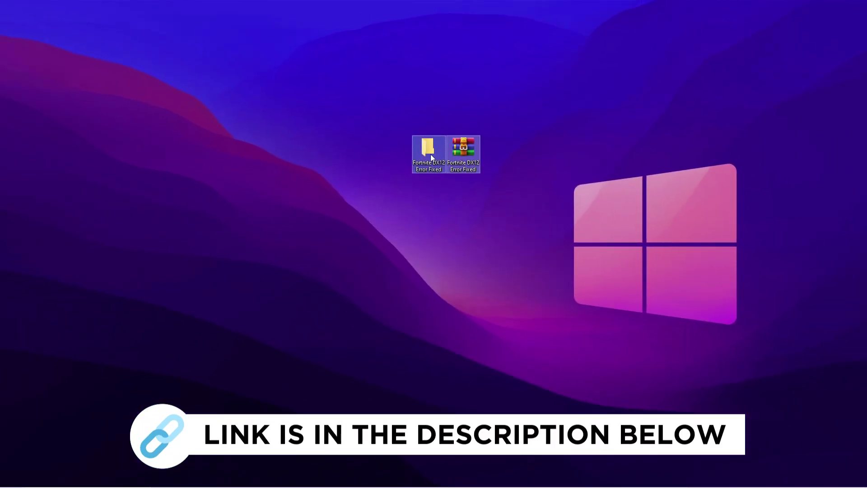
# Step: Open the Fortnite DX12 Error Fixed desktop folder, look inside Runtime c++, and bring up the run options for Directx 12
pyautogui.doubleClick(428, 151)
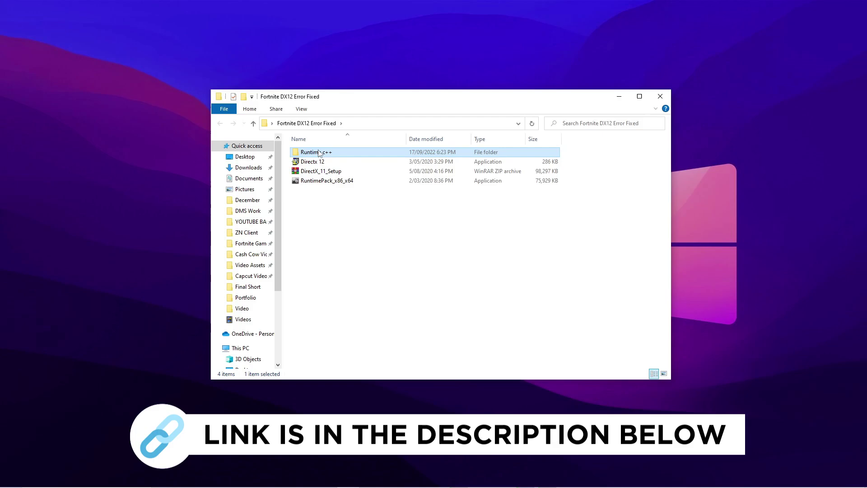
pyautogui.doubleClick(307, 152)
pyautogui.click(295, 153)
pyautogui.rightClick(330, 156)
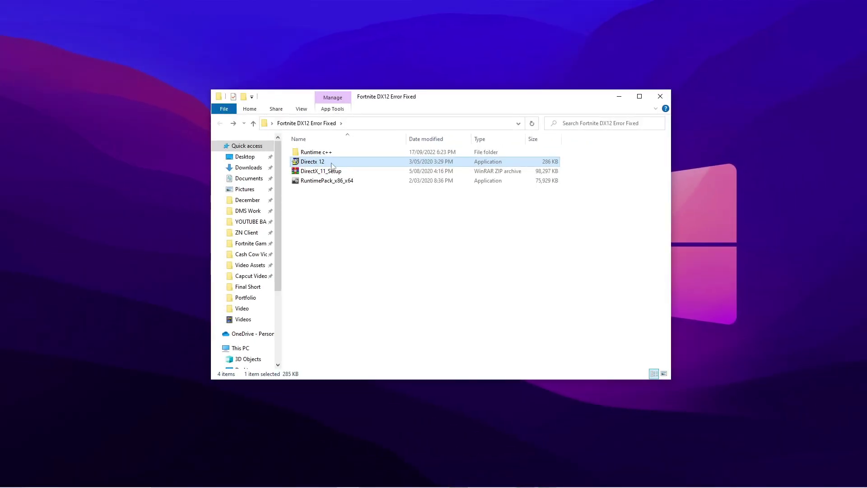
pyautogui.rightClick(331, 166)
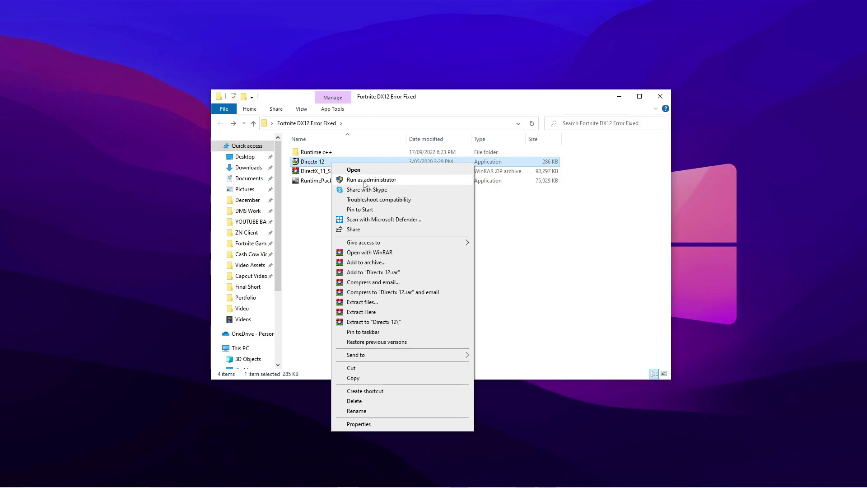
# Step: Locate DXSETUP.exe inside the DirectX_11_Setup archive, and bring up the run options for RuntimePack_x86_x64
pyautogui.doubleClick(348, 171)
pyautogui.scroll(-20, 220, 219)
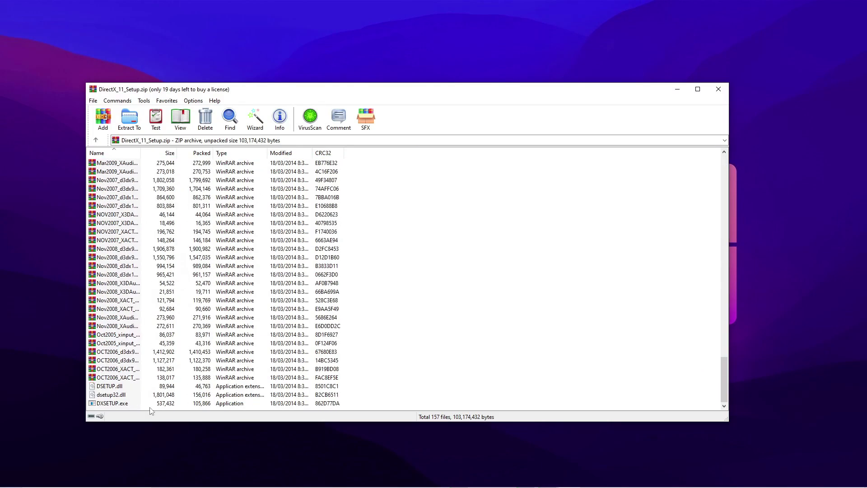
pyautogui.rightClick(109, 406)
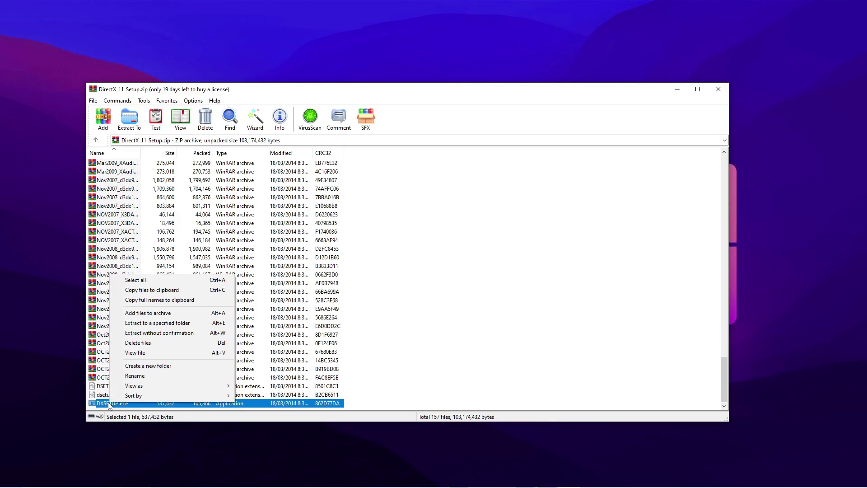
pyautogui.click(97, 405)
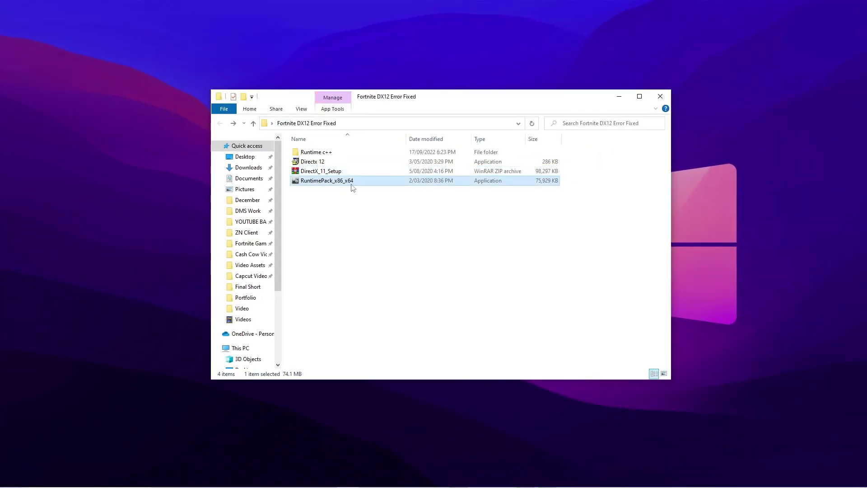
pyautogui.rightClick(353, 188)
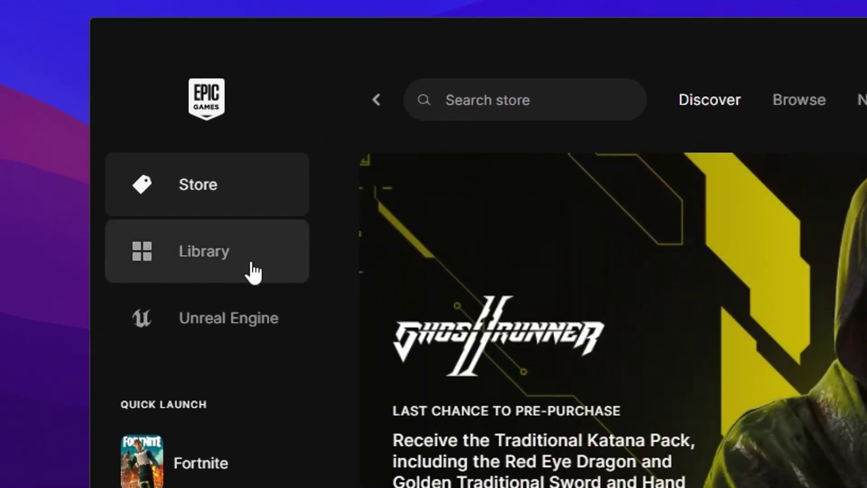
# Step: Open Fortnite's install location through its management settings in the Epic Games library
pyautogui.click(259, 270)
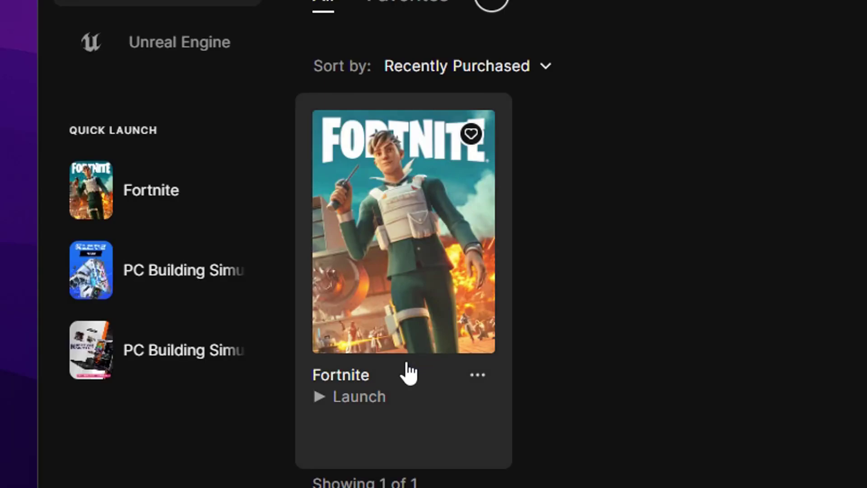
pyautogui.click(480, 377)
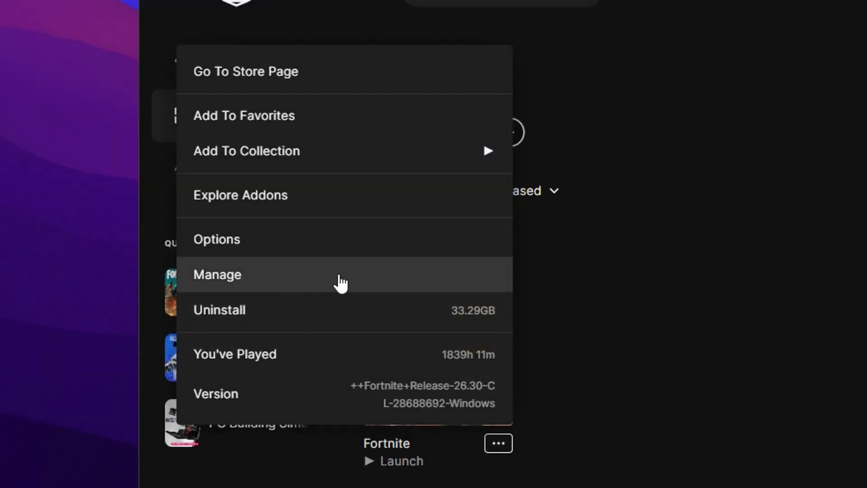
pyautogui.click(341, 283)
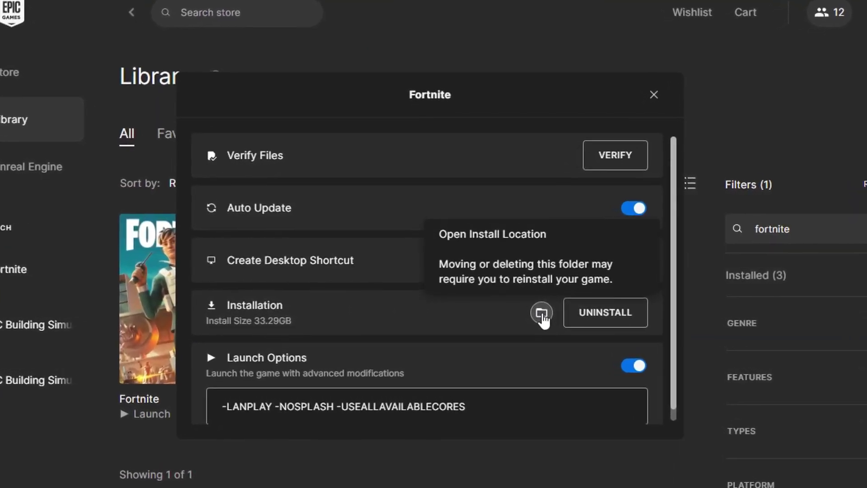
pyautogui.click(544, 314)
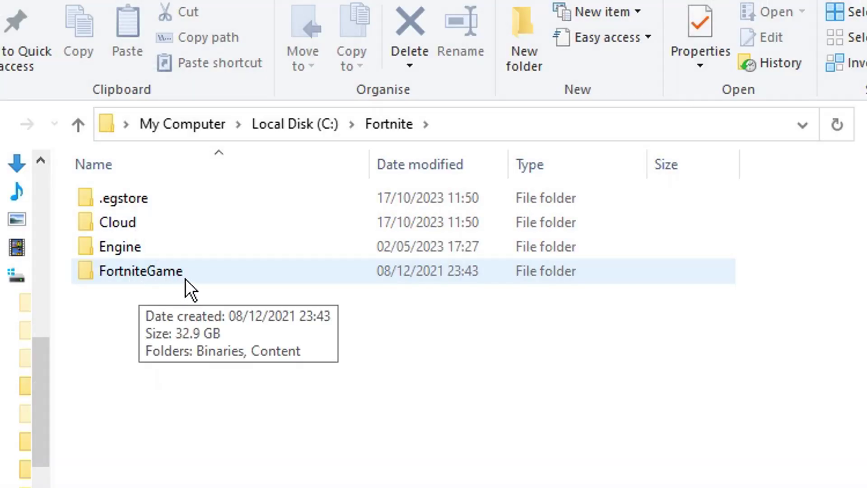
# Step: Go to the FortniteGame\Binaries\Win64 folder and select FortniteClient-Win64-Shipping.exe
pyautogui.doubleClick(255, 272)
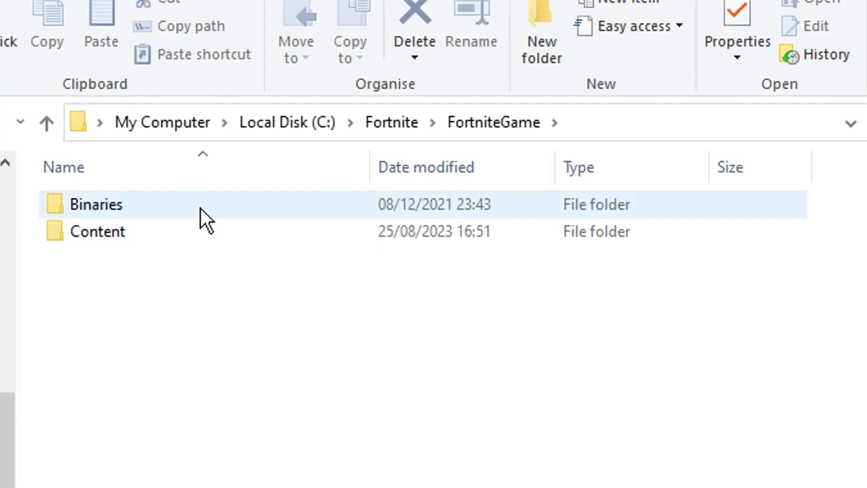
pyautogui.doubleClick(332, 202)
pyautogui.doubleClick(311, 270)
pyautogui.scroll(-5, 327, 232)
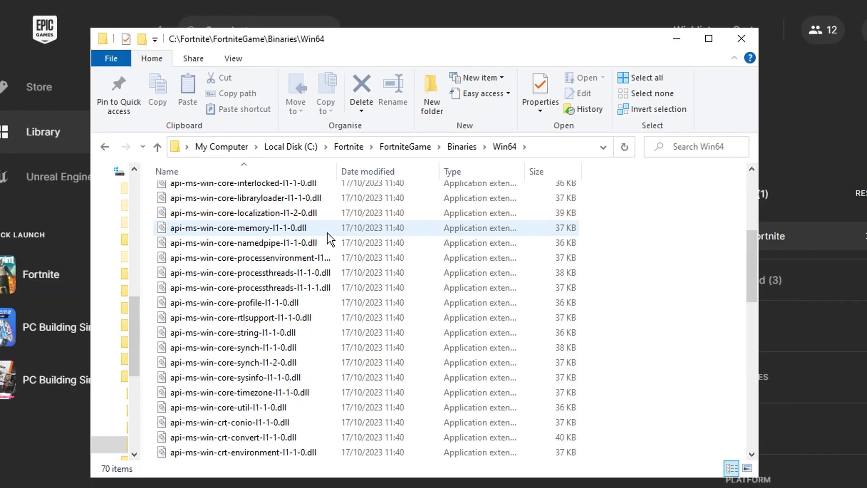
pyautogui.scroll(-10, 327, 232)
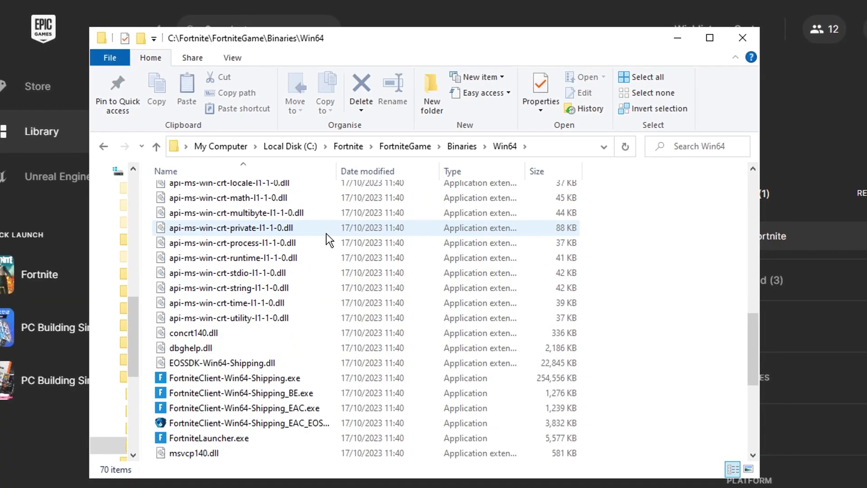
pyautogui.click(167, 246)
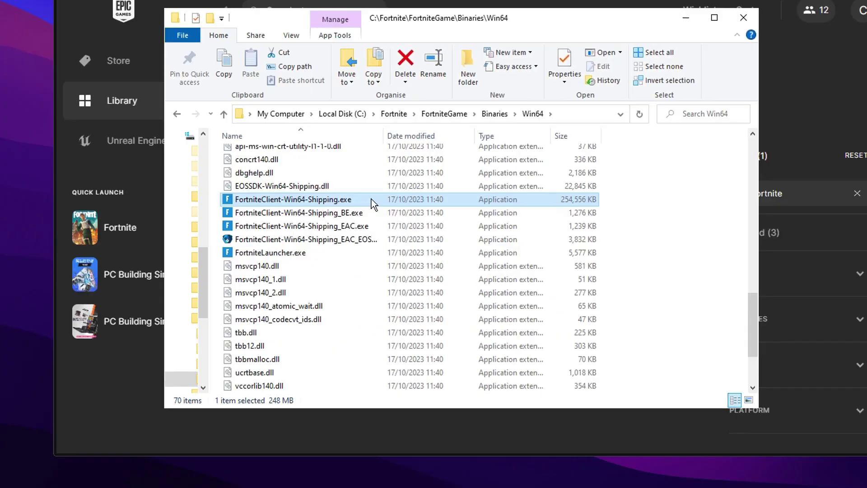
# Step: Enable compatibility mode in the properties of FortniteClient-Win64-Shipping.exe
pyautogui.rightClick(371, 201)
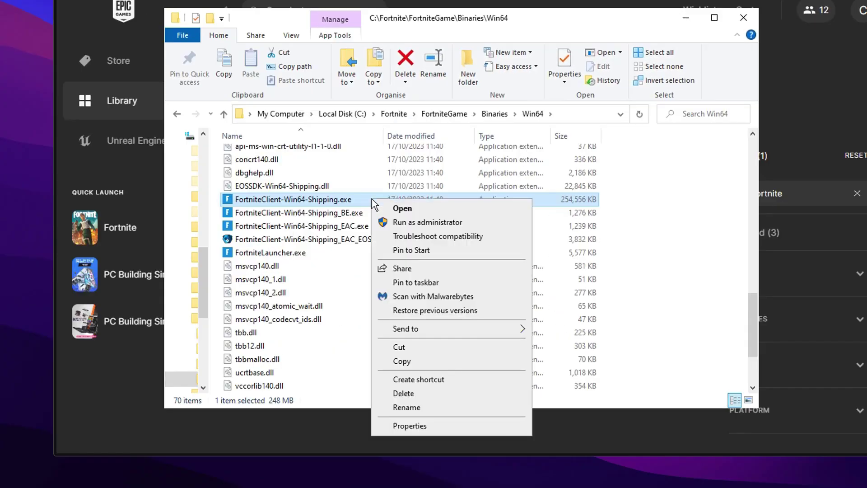
pyautogui.click(482, 427)
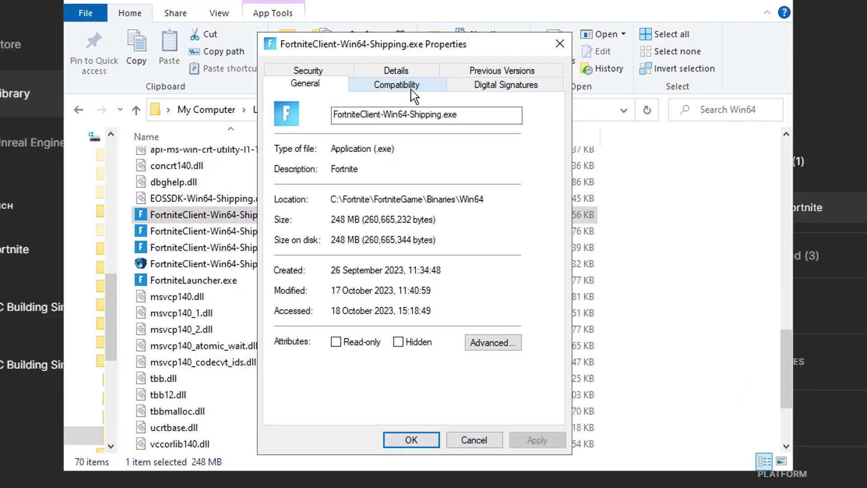
pyautogui.click(435, 84)
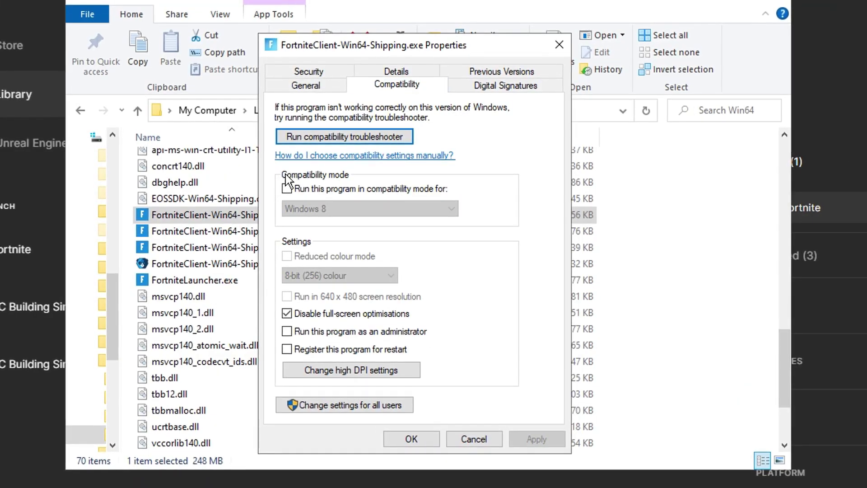
pyautogui.click(288, 190)
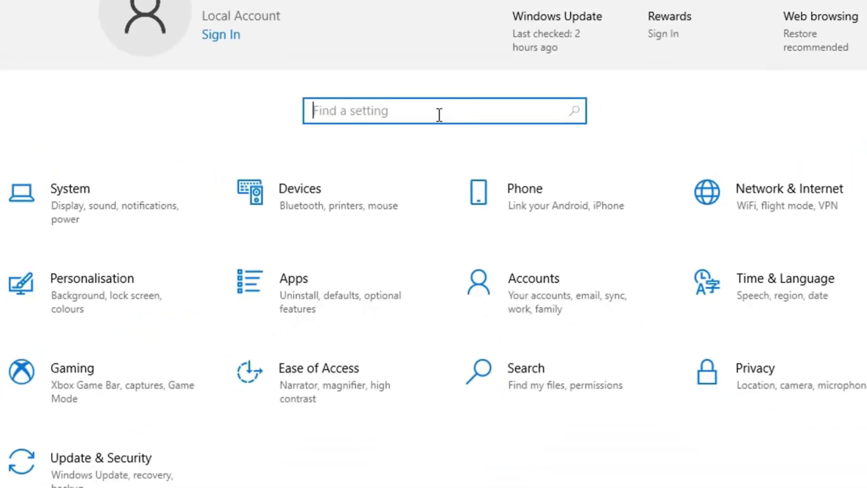
# Step: Search Windows Settings for "background apps", open that page, and review which apps can run in the background
pyautogui.write('back')
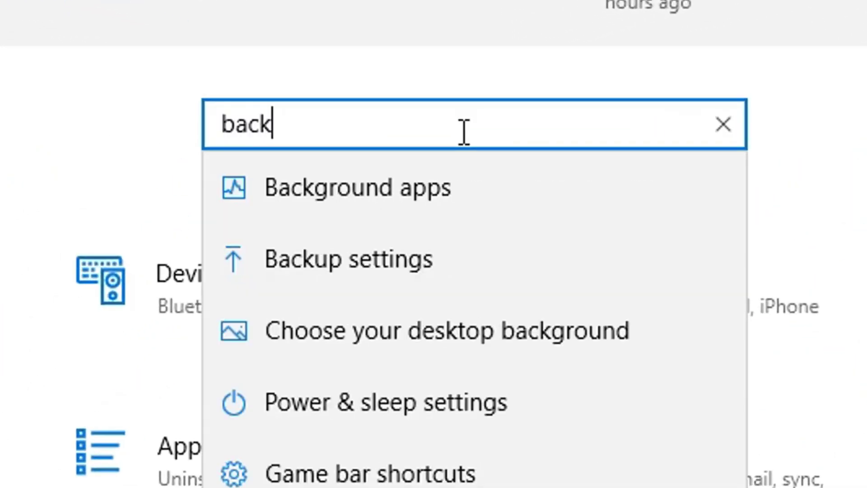
pyautogui.write('ground apps')
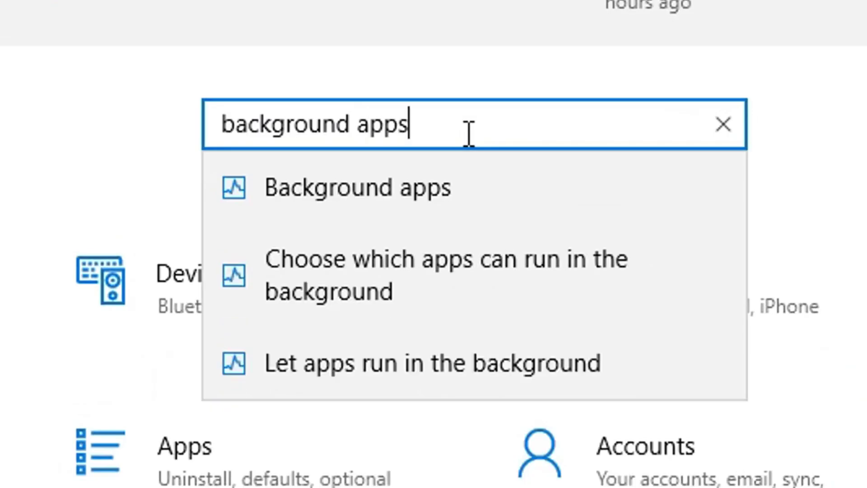
pyautogui.click(537, 187)
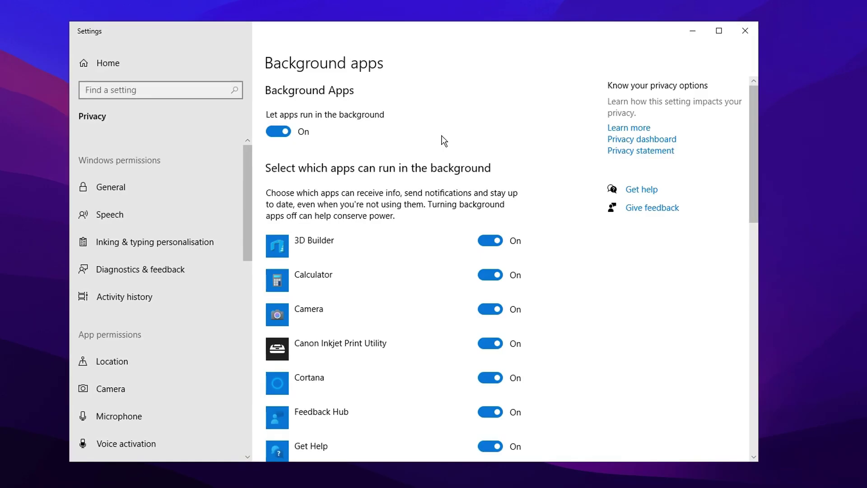
pyautogui.scroll(-6, 434, 160)
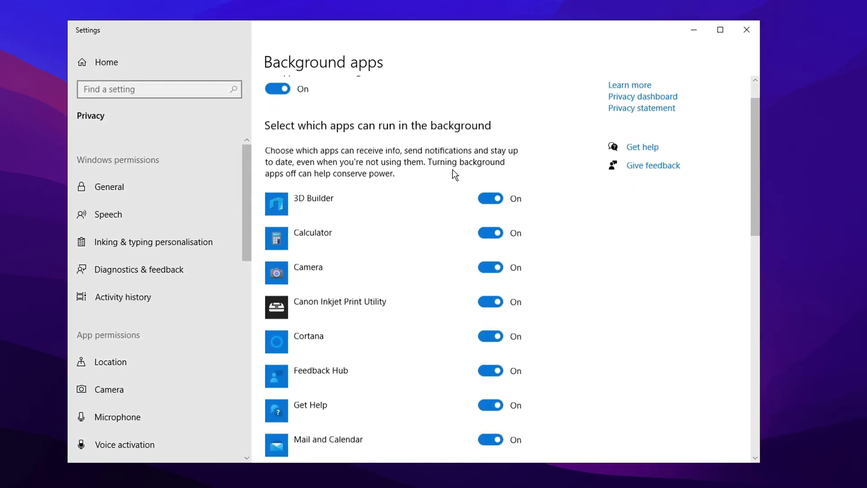
pyautogui.scroll(-10, 429, 176)
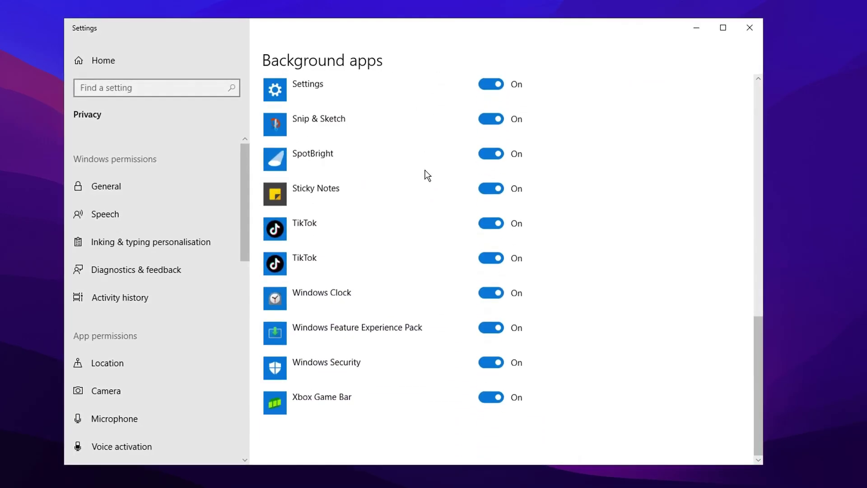
pyautogui.scroll(3, 408, 353)
pyautogui.scroll(10, 408, 352)
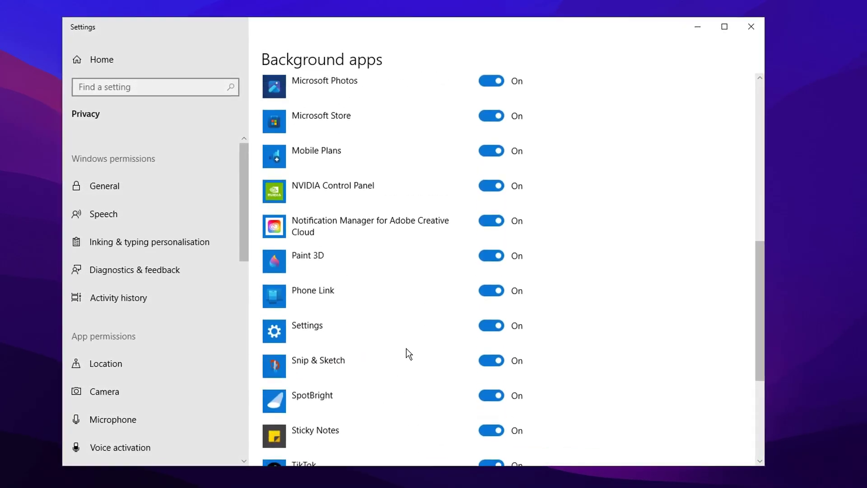
# Step: Turn off background running for the Canon Inkjet Print Utility in the list of background apps
pyautogui.scroll(1, 408, 345)
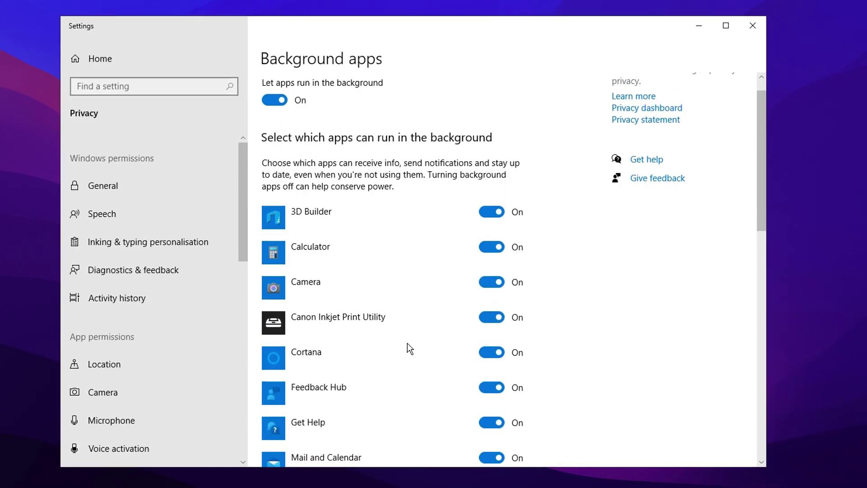
pyautogui.scroll(-8, 408, 345)
pyautogui.scroll(8, 407, 344)
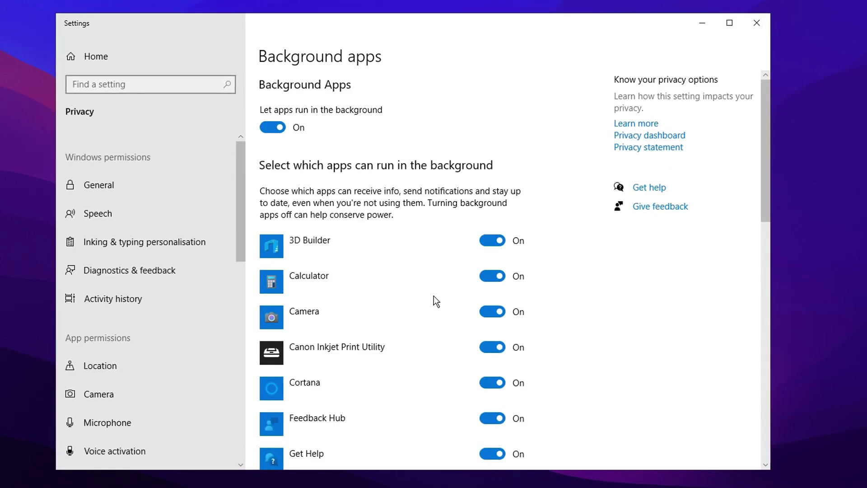
pyautogui.scroll(-3, 405, 193)
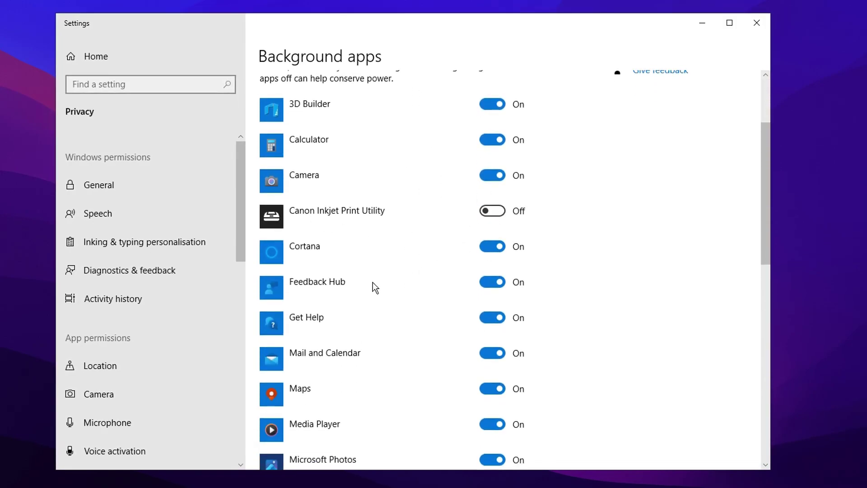
pyautogui.scroll(-3, 373, 282)
pyautogui.scroll(4, 361, 147)
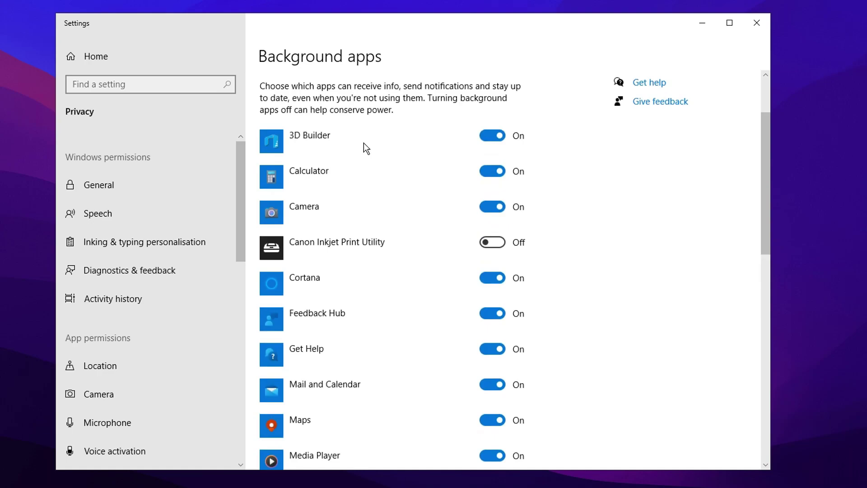
pyautogui.scroll(-2, 361, 155)
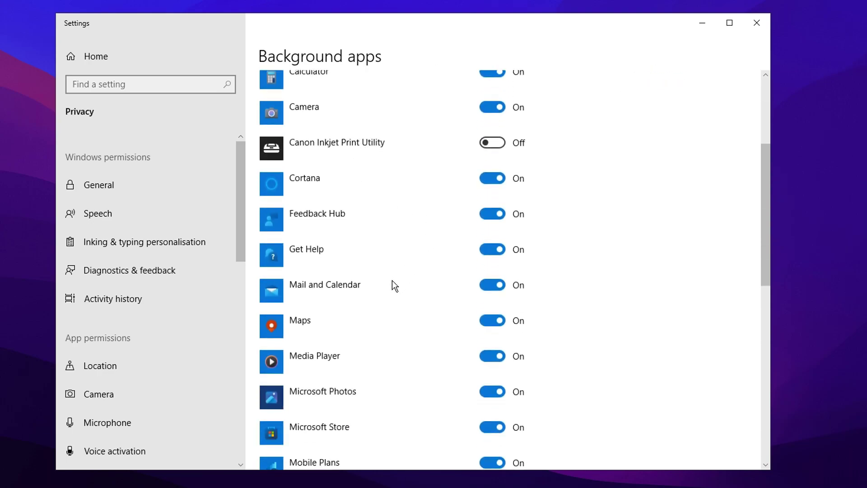
pyautogui.scroll(-2, 391, 285)
pyautogui.click(494, 288)
pyautogui.scroll(6, 444, 317)
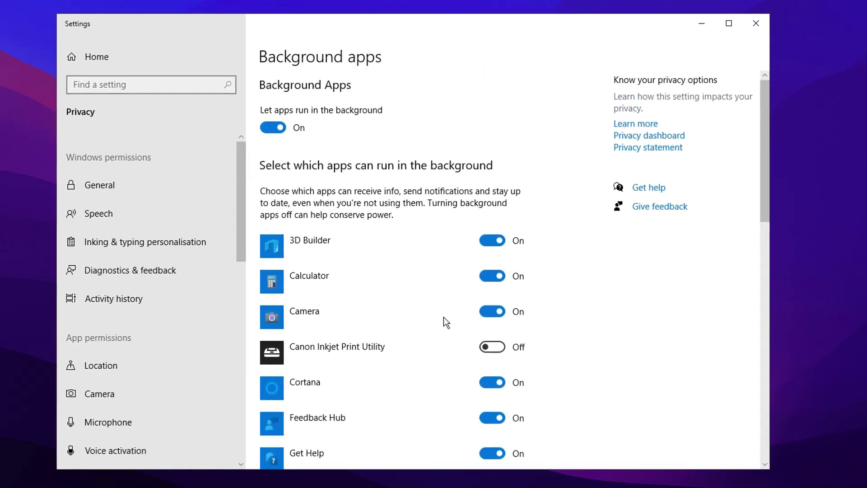
# Step: Stop all apps from running in the background and check the whole app list
pyautogui.click(274, 127)
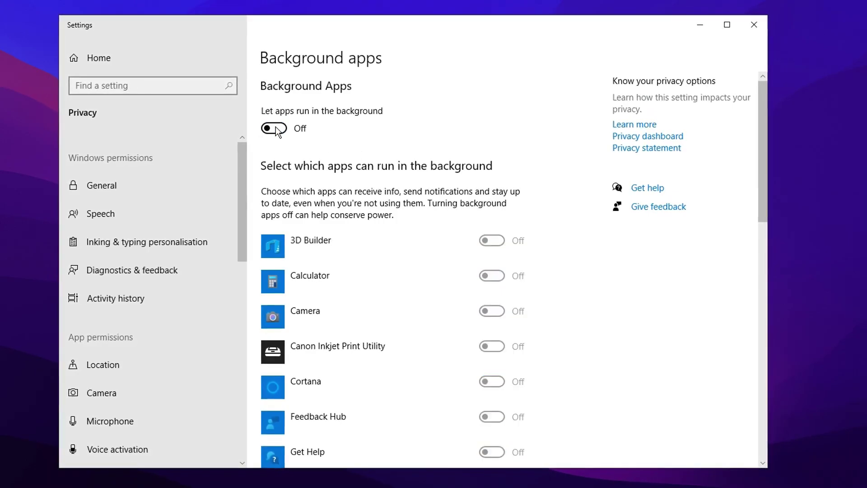
pyautogui.scroll(-4, 383, 143)
pyautogui.scroll(-8, 382, 143)
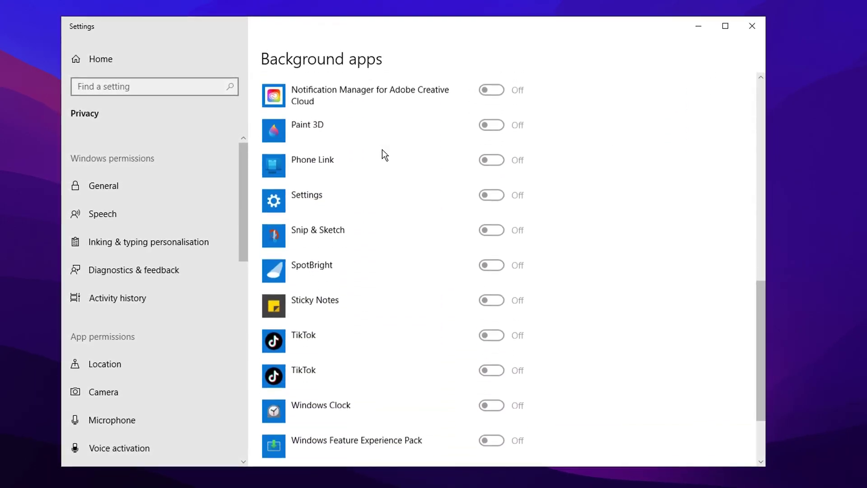
pyautogui.scroll(5, 382, 152)
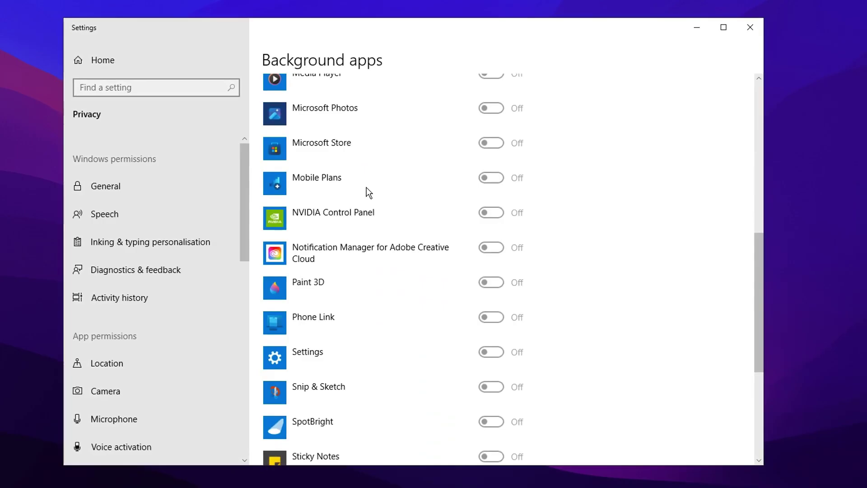
pyautogui.scroll(5, 368, 190)
pyautogui.scroll(6, 417, 233)
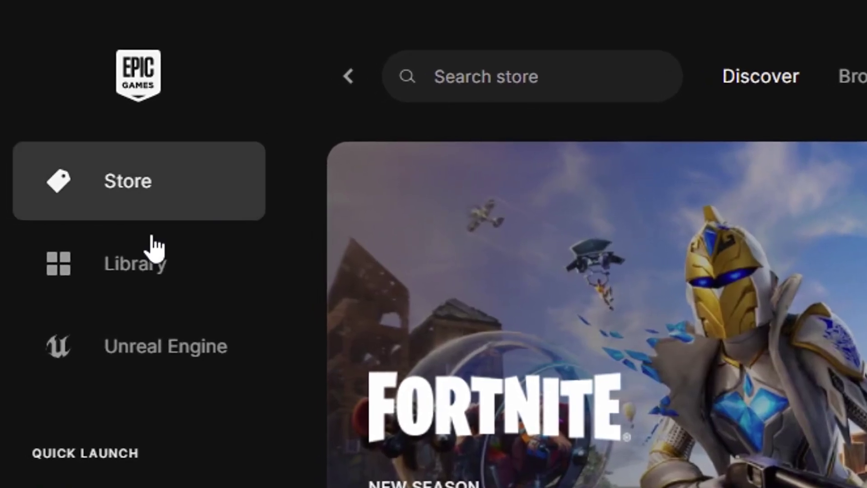
# Step: Switch to the Epic Games Launcher and open Fortnite's install folder from the game's management options in the library
pyautogui.click(205, 283)
pyautogui.click(495, 357)
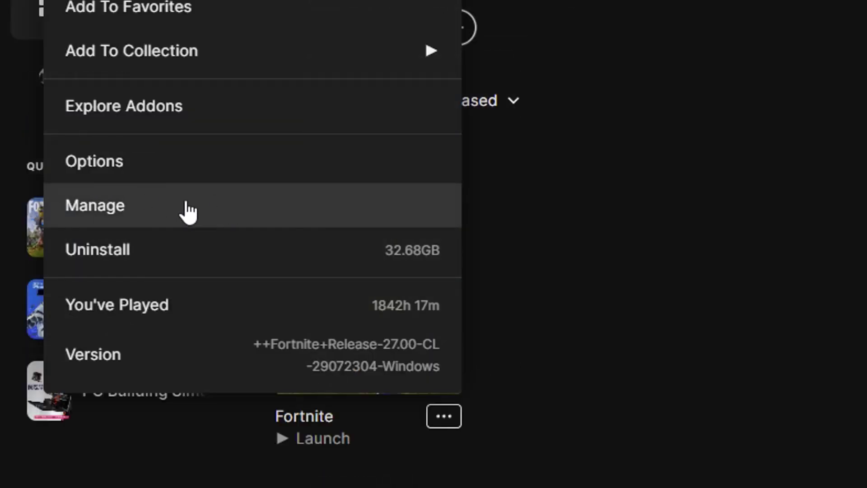
pyautogui.click(261, 222)
pyautogui.moveTo(184, 310); pyautogui.dragTo(281, 305)
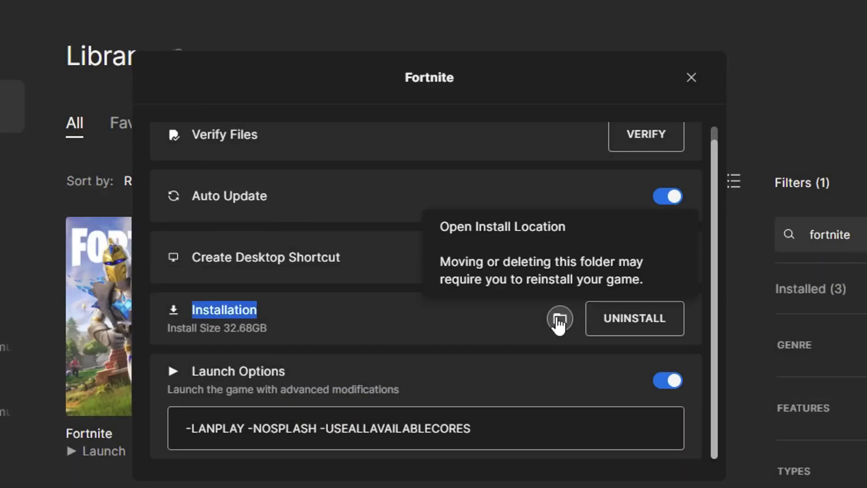
pyautogui.click(560, 318)
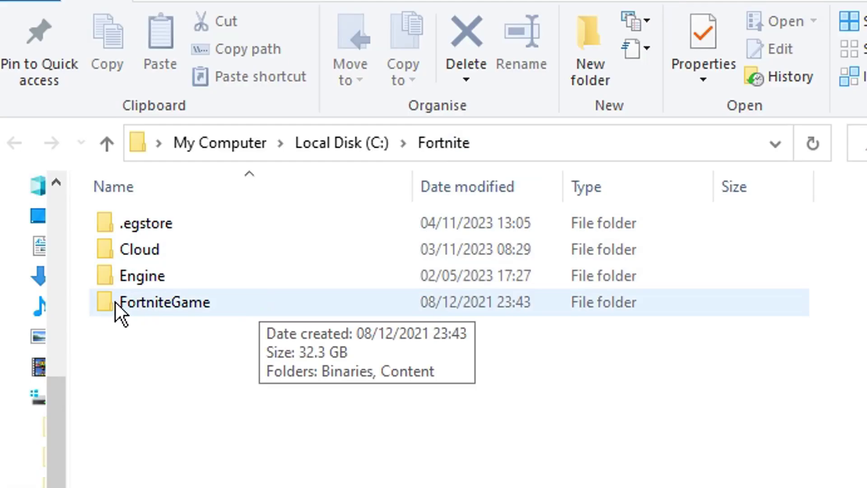
# Step: Go to the FortniteGame\Binaries\Win64\EasyAntiCheat folder and bring up the file options for EasyAntiCheat_EOS_Setup.exe
pyautogui.doubleClick(244, 293)
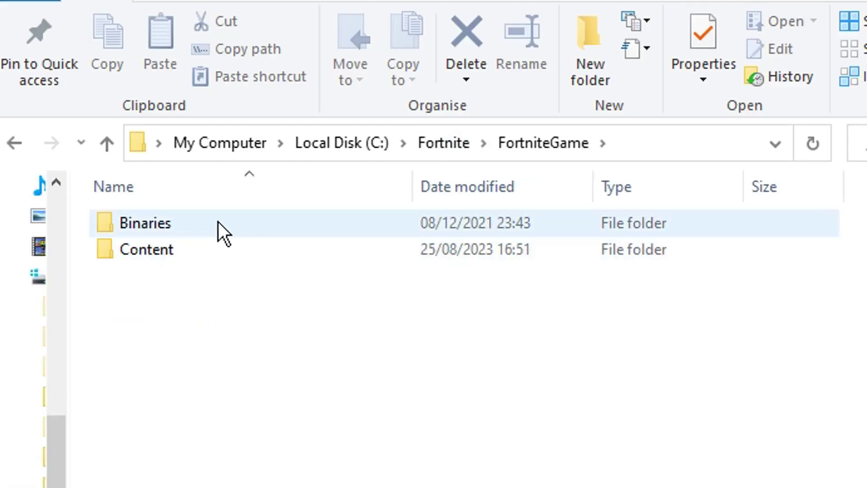
pyautogui.doubleClick(248, 221)
pyautogui.doubleClick(226, 255)
pyautogui.doubleClick(235, 274)
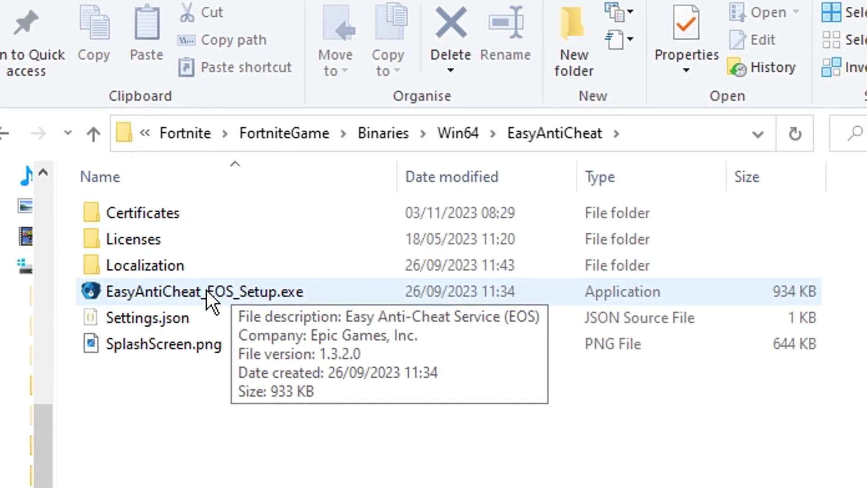
pyautogui.click(316, 289)
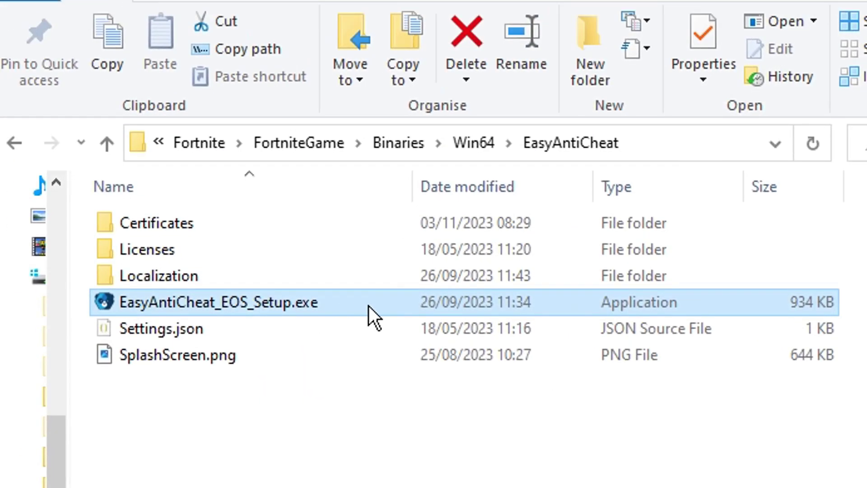
pyautogui.rightClick(367, 305)
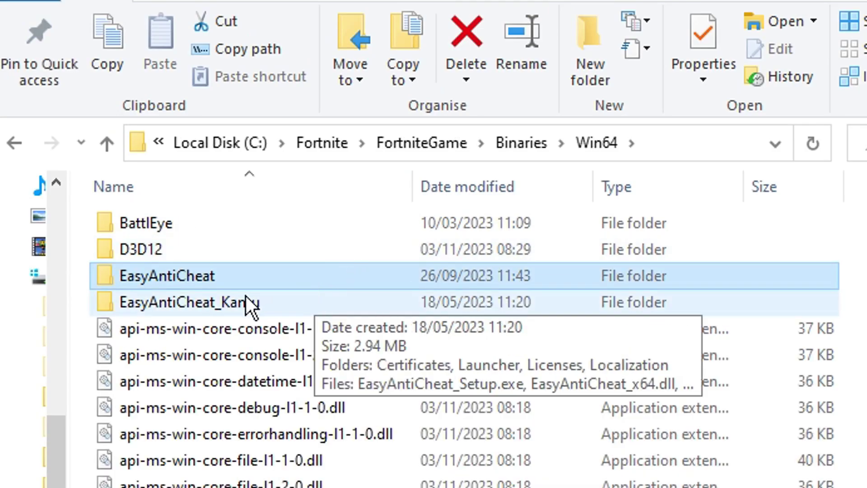
# Step: Open the EasyAntiCheat_Kamu folder in Win64 and repair the Easy Anti-Cheat service for Current (Game 217) in its setup
pyautogui.click(153, 303)
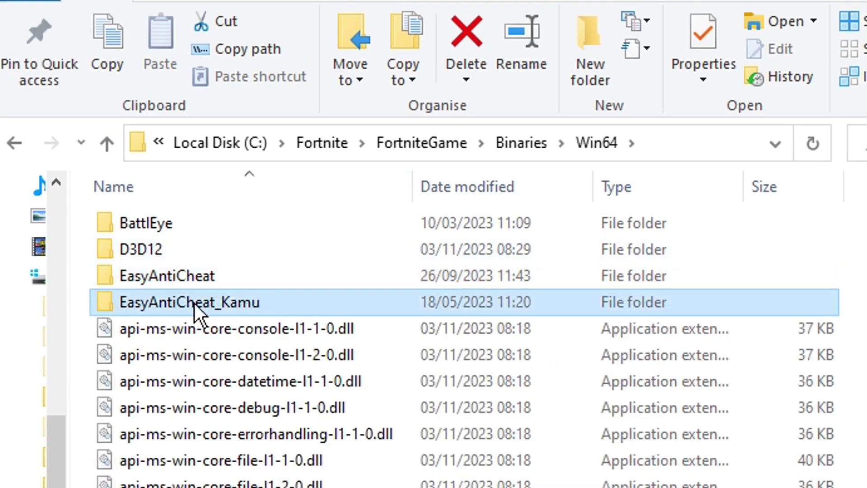
pyautogui.doubleClick(299, 303)
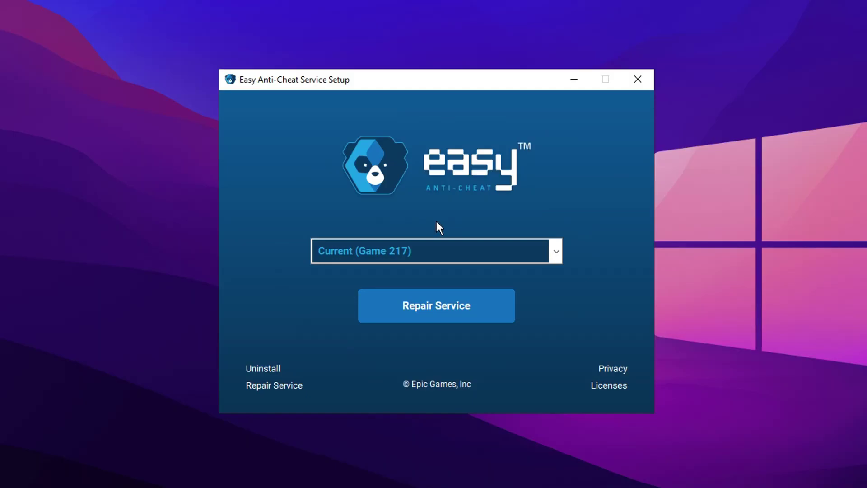
pyautogui.click(458, 307)
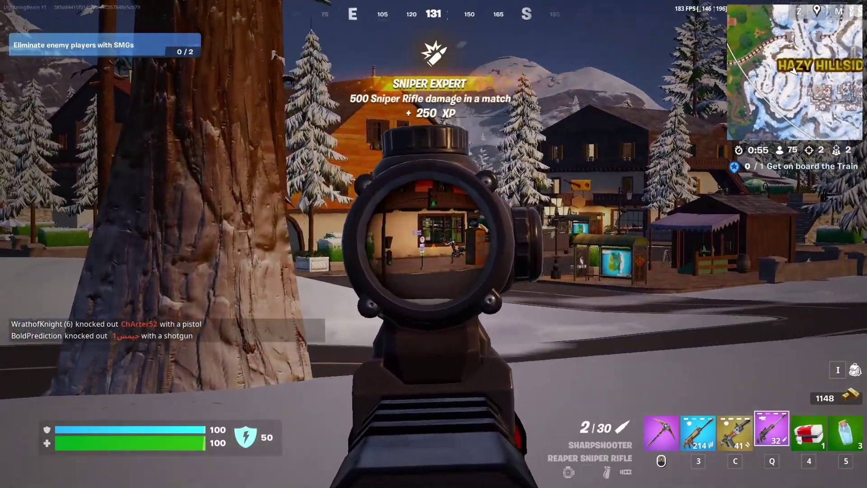
pyautogui.click(434, 244)
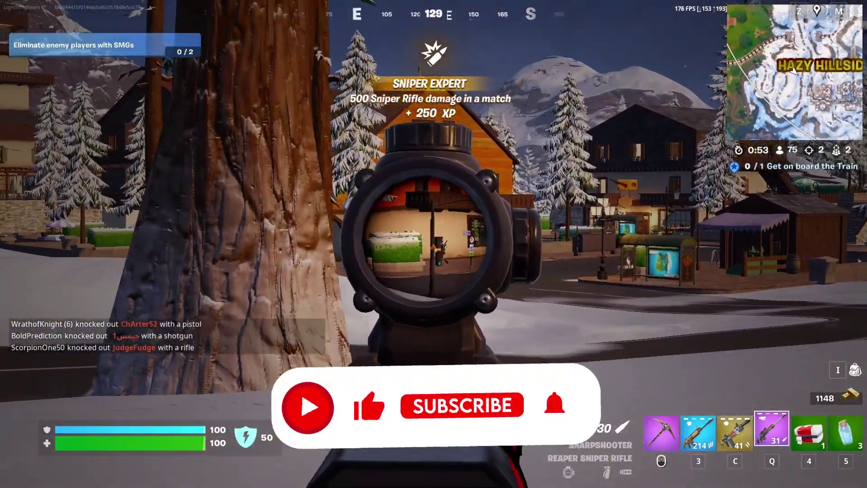
pyautogui.click(434, 244)
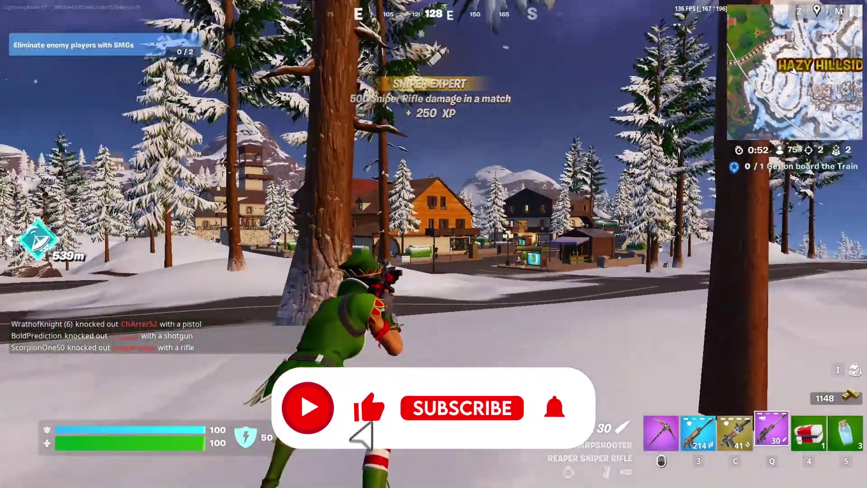
pyautogui.press('r')
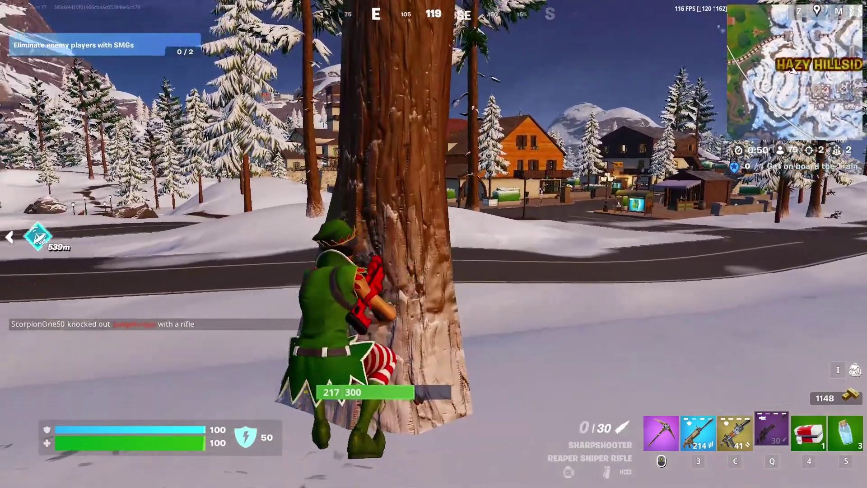